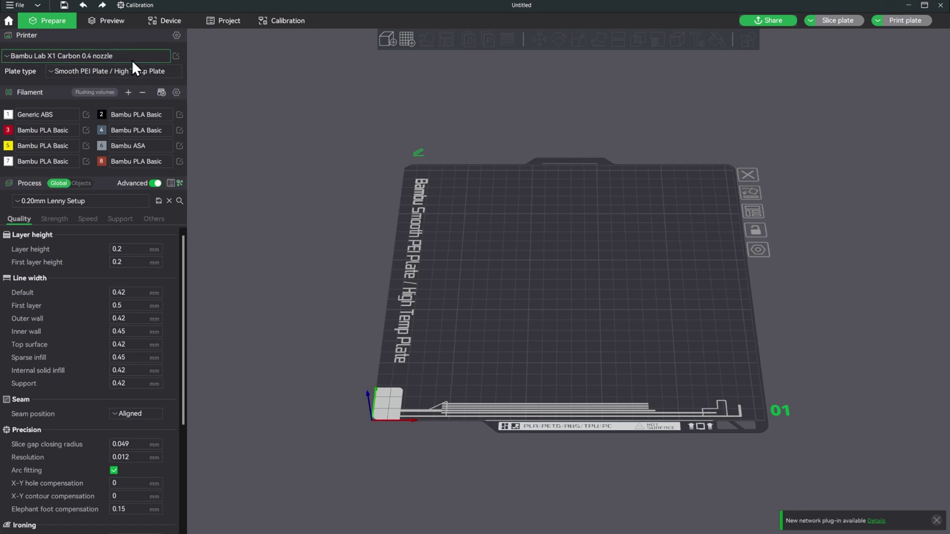
click(135, 4)
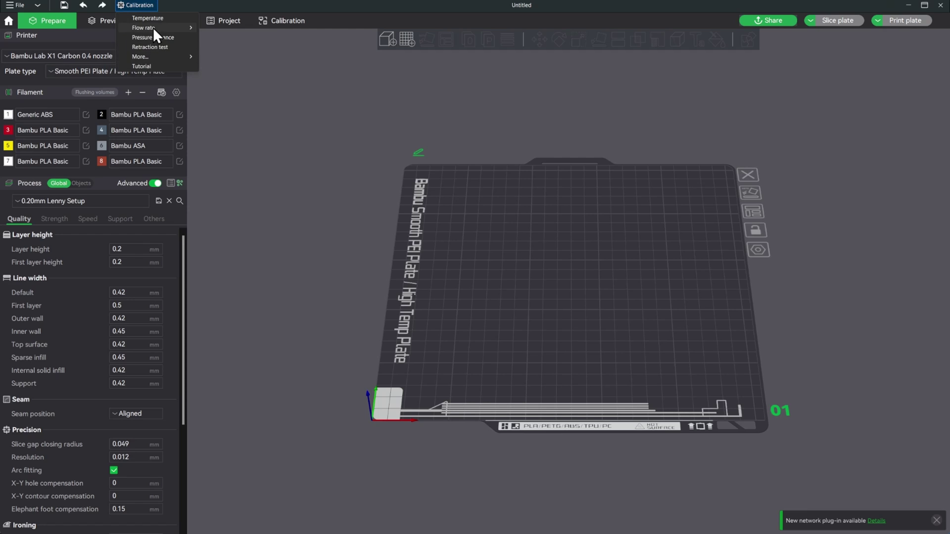
mouse_move(153, 28)
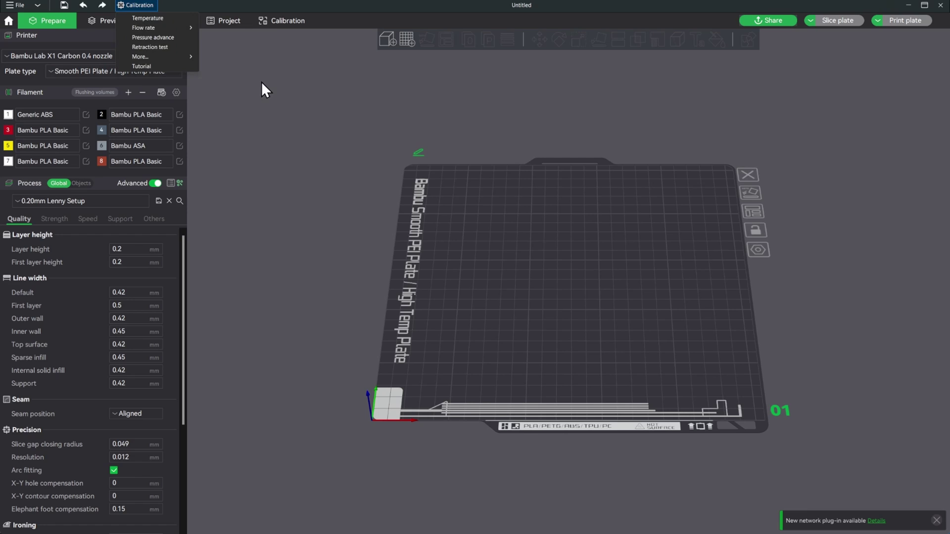
click(225, 218)
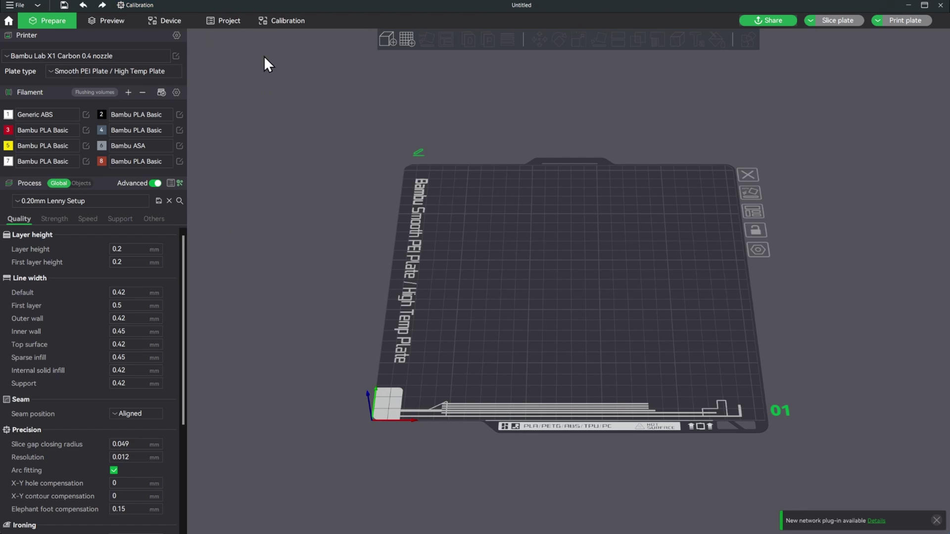
- Run the automatic Flow Dynamics calibration for the Generic ABS filament in slot A1 on the Smooth PEI Plate / High Temp Plate
click(290, 23)
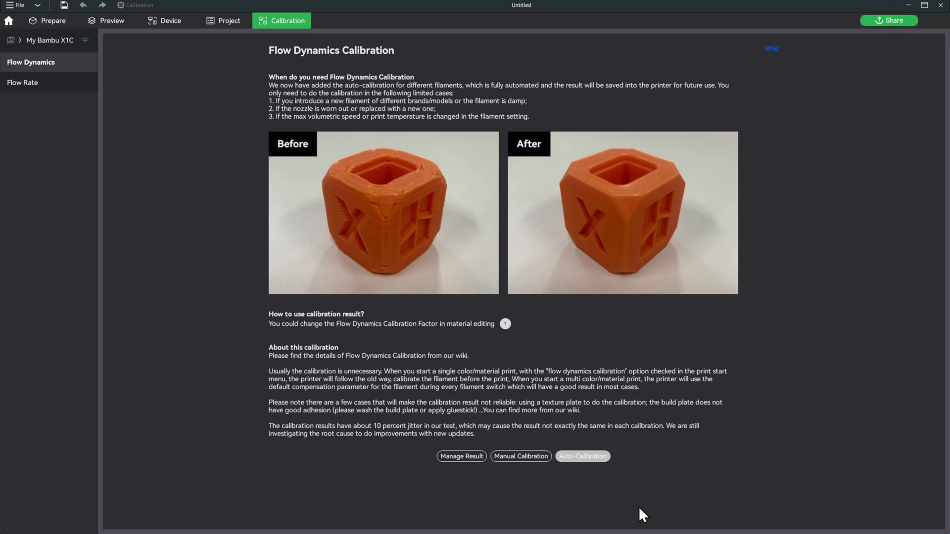
click(599, 457)
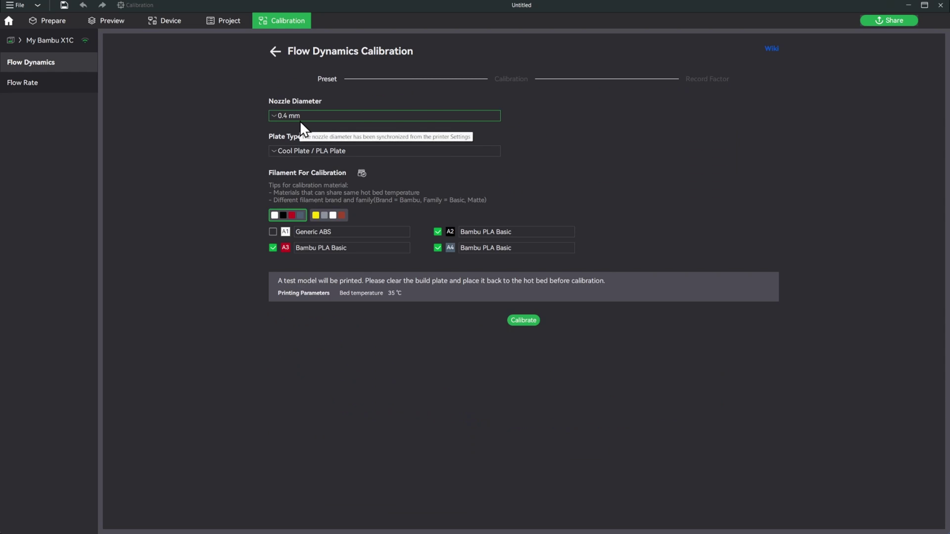
click(339, 151)
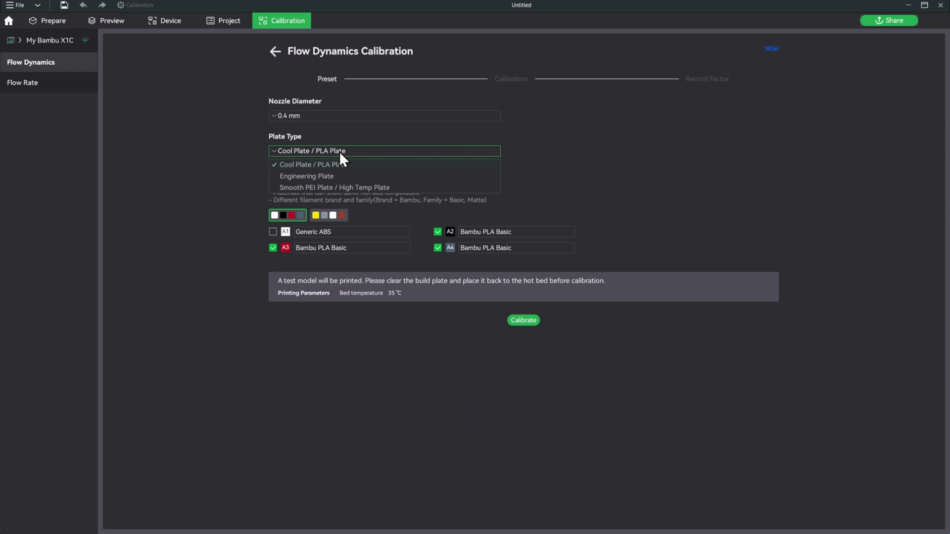
click(334, 186)
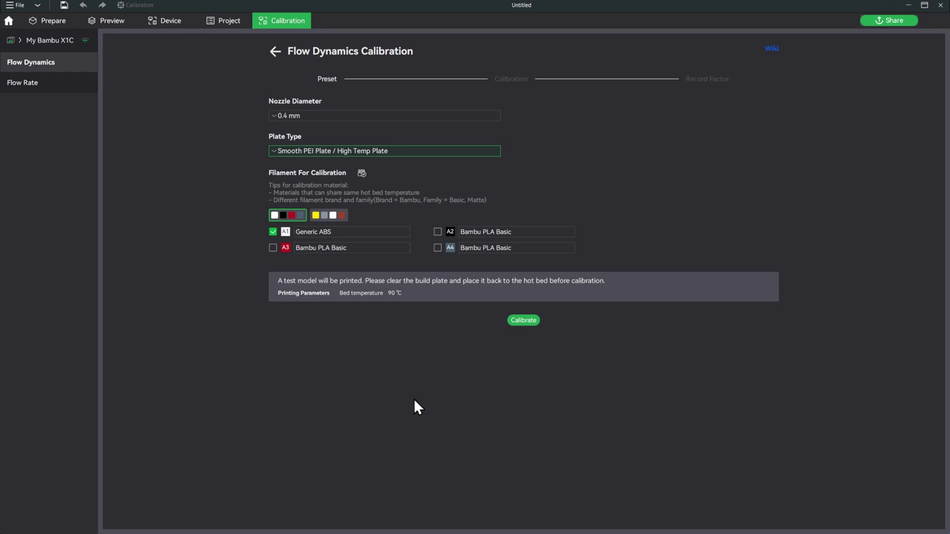
click(526, 320)
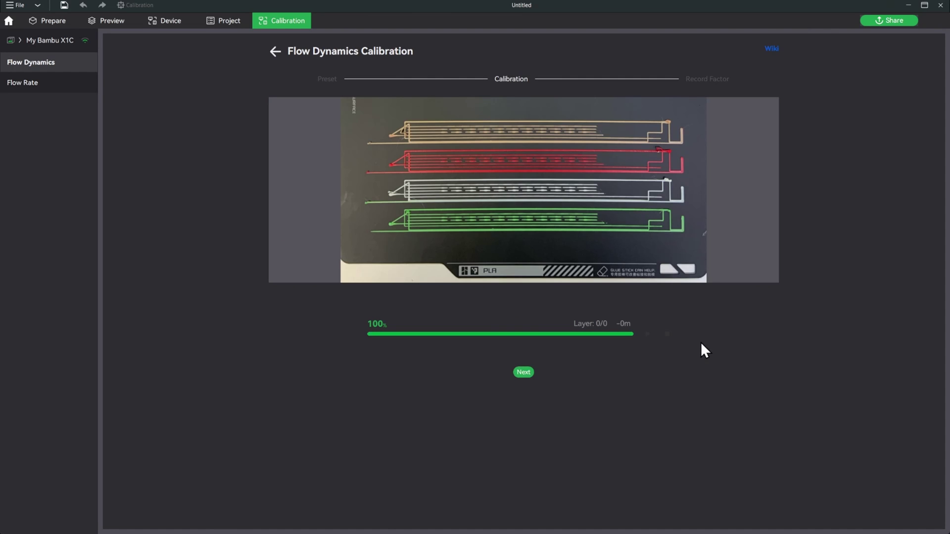
- Save the Flow Dynamics calibration result under the name eSun ABS HT and review it in the printer's stored results
click(524, 373)
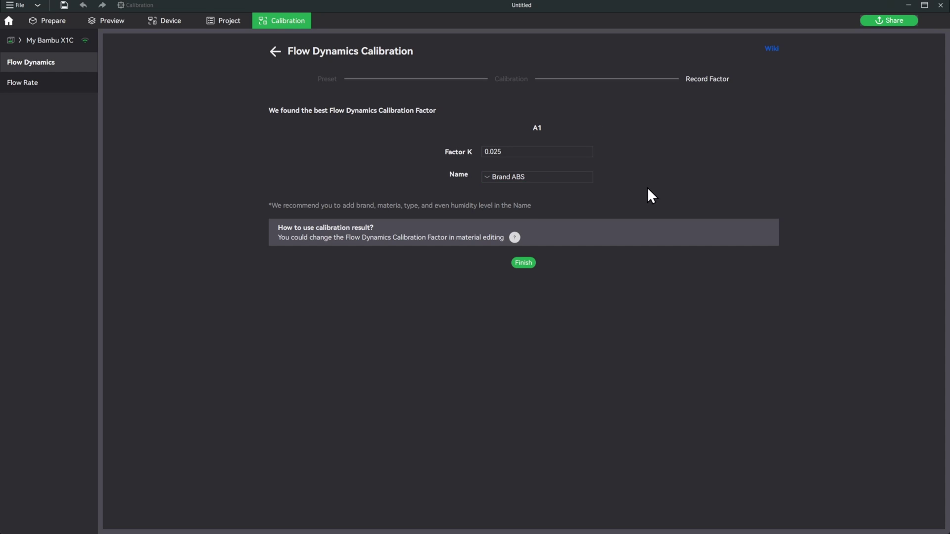
drag(528, 178, 485, 178)
text(eS)
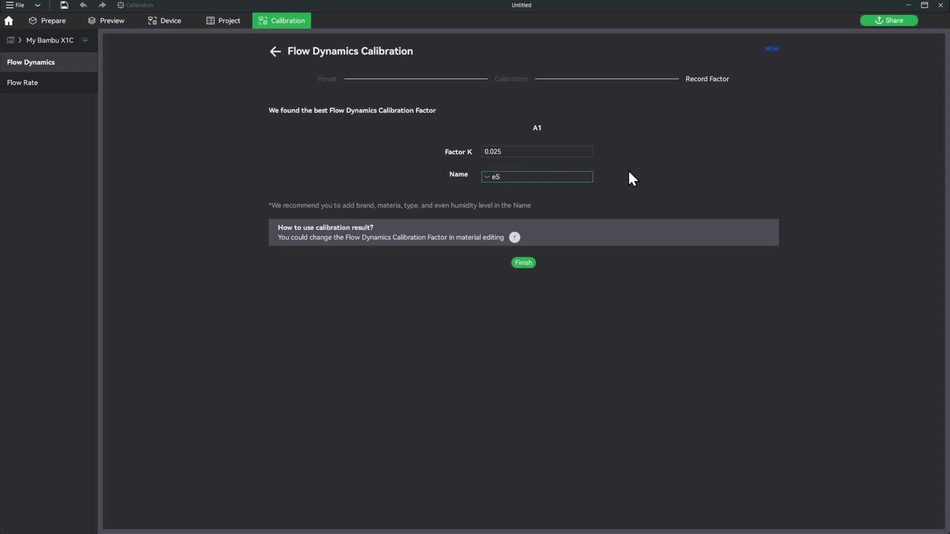
text(un ABS HT)
click(527, 268)
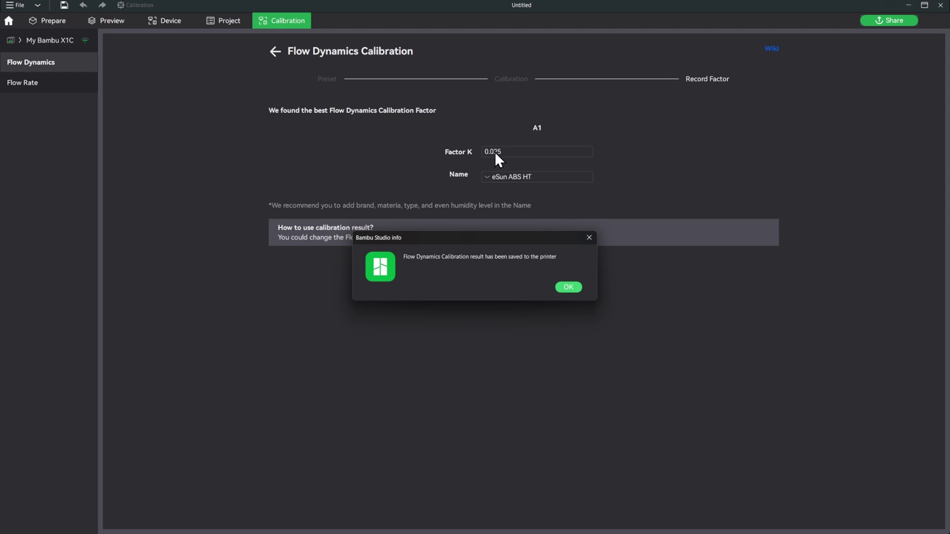
click(571, 288)
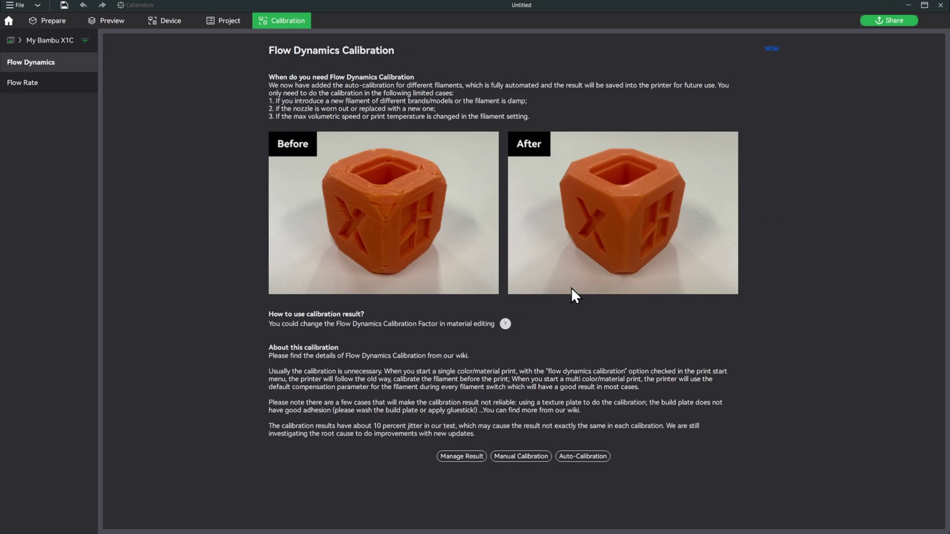
click(462, 456)
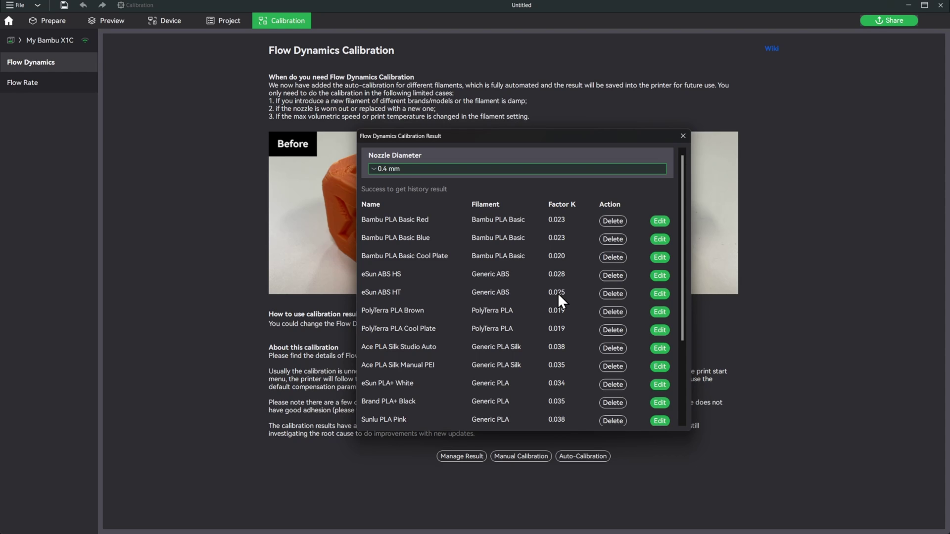
click(682, 136)
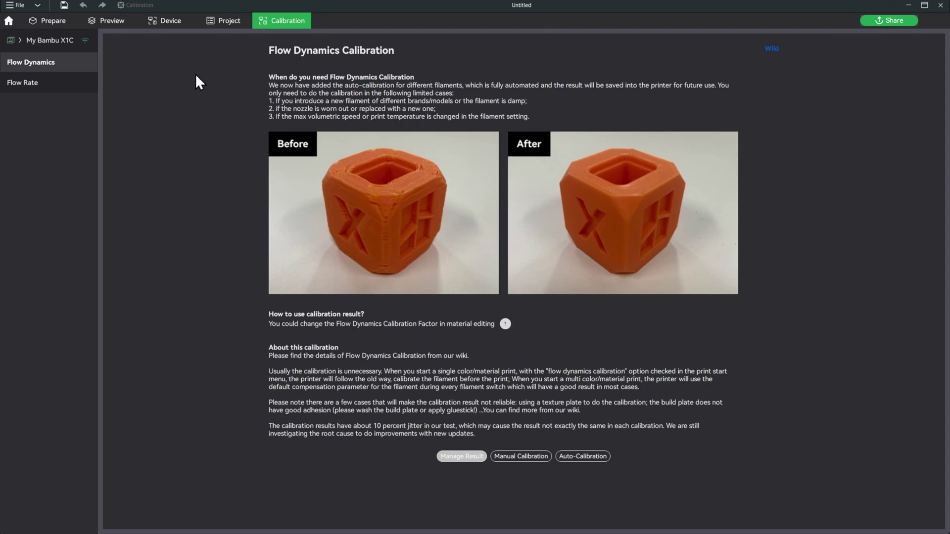
- Run the automatic Flow Rate calibration for the Generic ABS filament in slot A1 on the Smooth PEI Plate / High Temp Plate
click(57, 86)
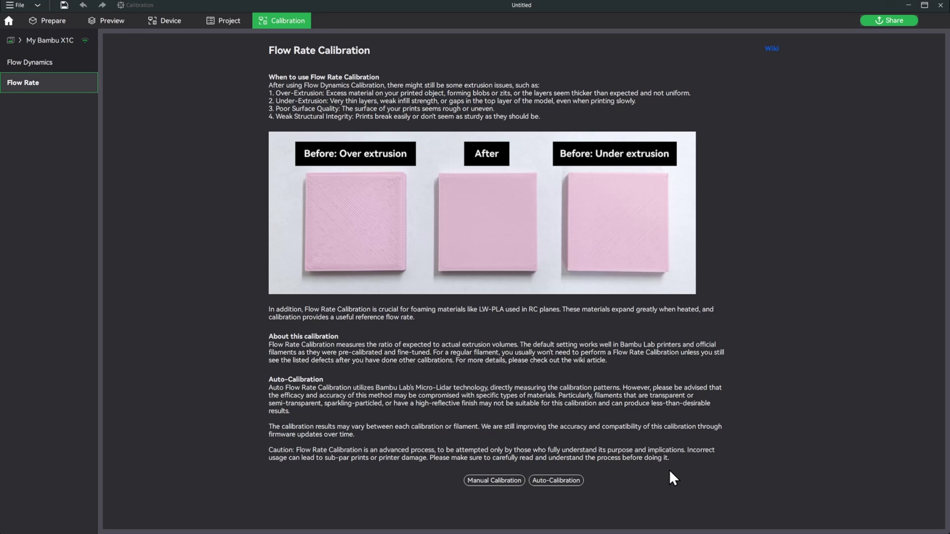
click(565, 480)
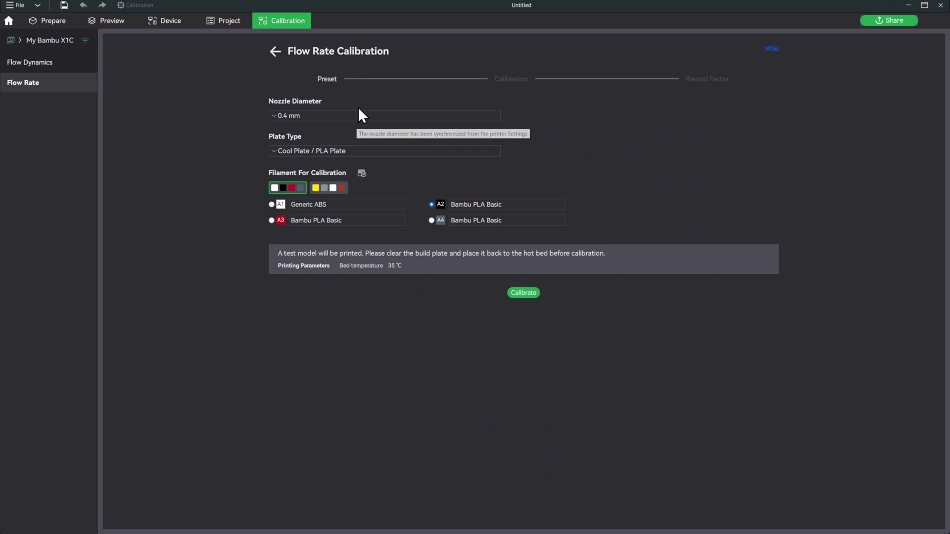
click(357, 149)
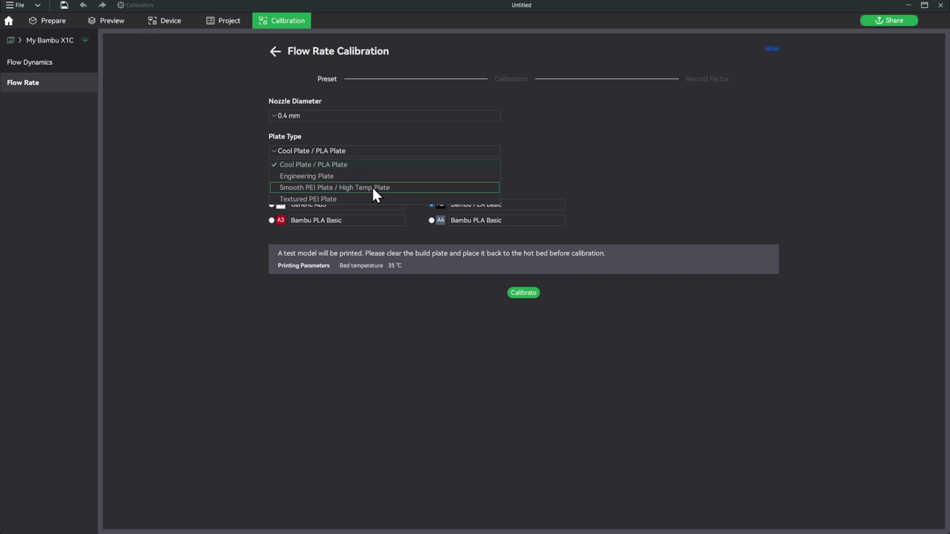
click(339, 187)
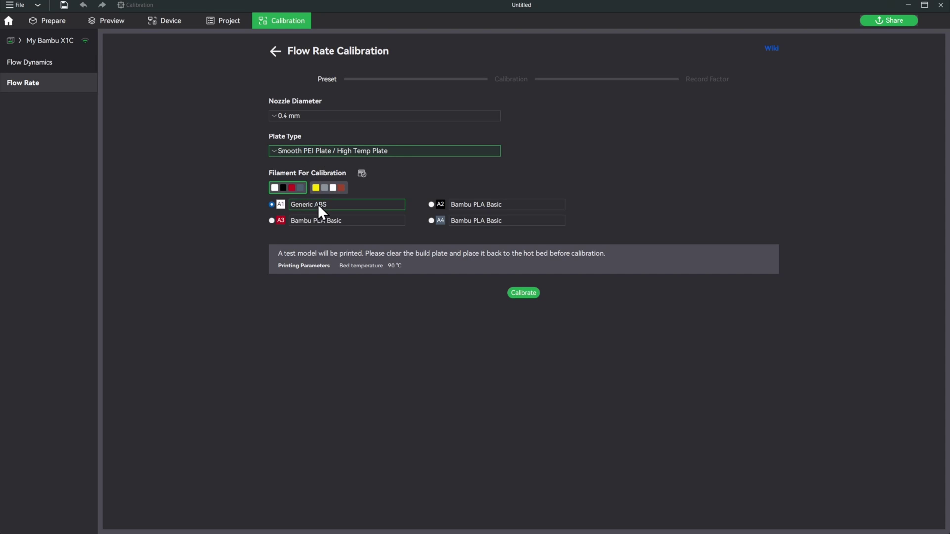
click(523, 293)
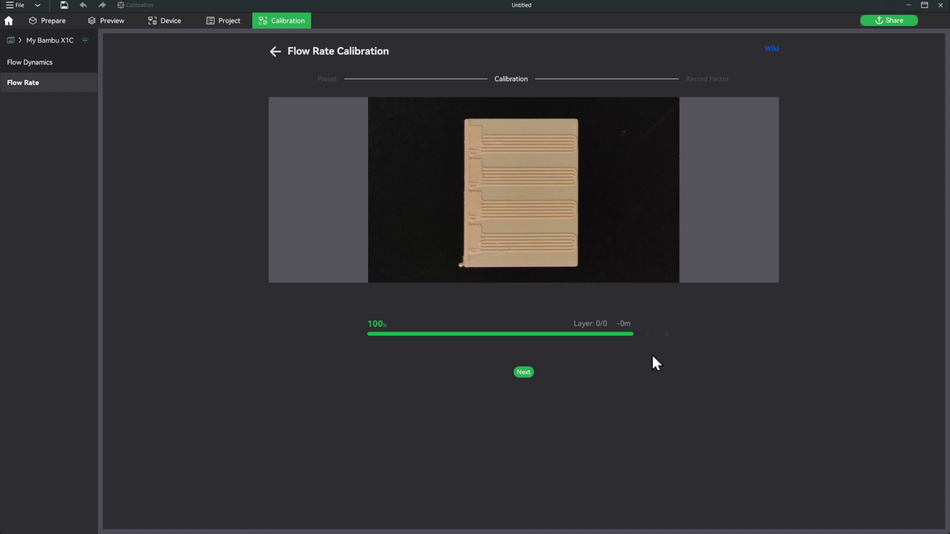
- Save the Flow Rate calibration result to a filament preset named eSun ABS HT
click(524, 373)
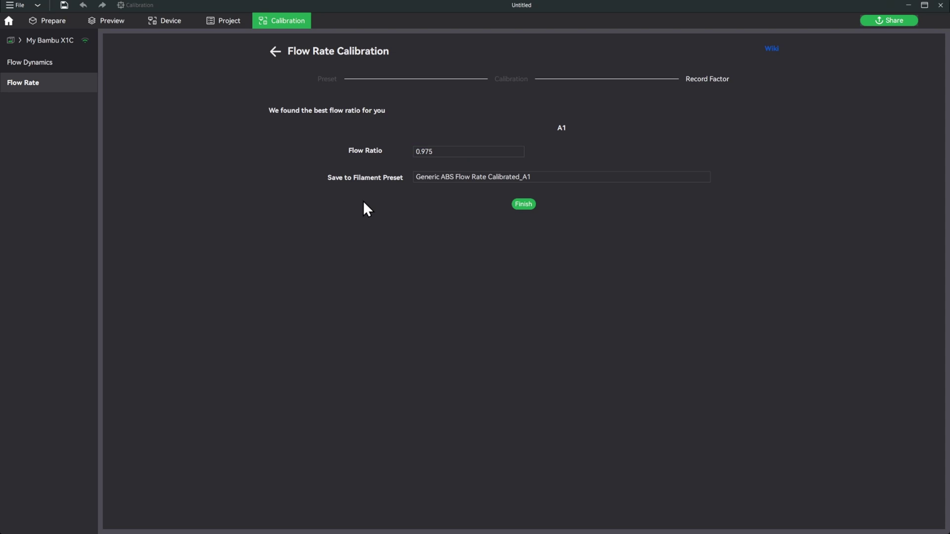
drag(557, 176, 407, 176)
key(BackSpace)
key(ctrl+z)
text(e)
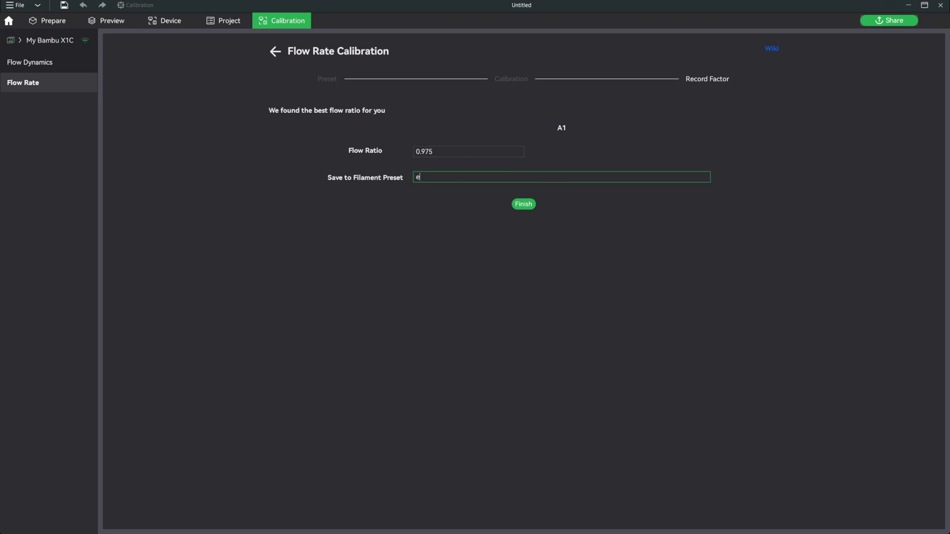
text(Sun ABS HT)
click(527, 204)
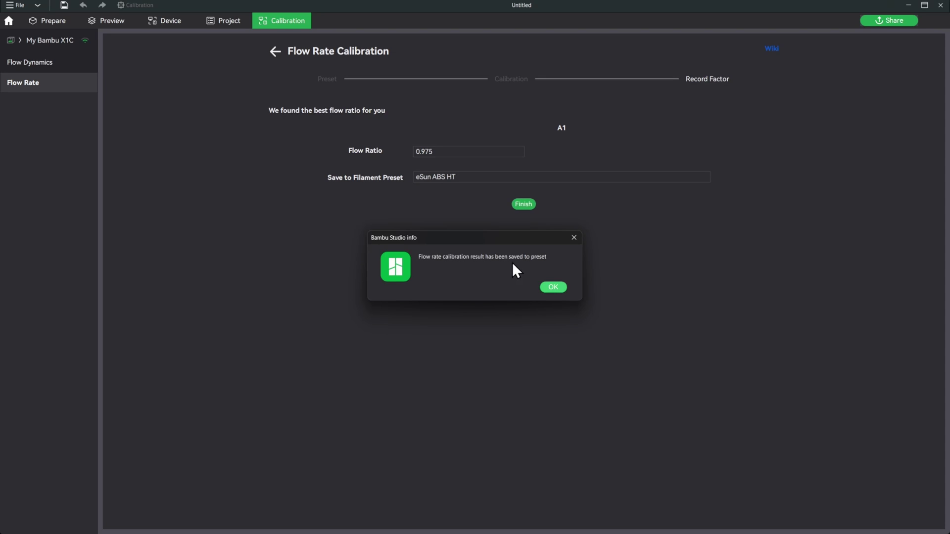
click(558, 289)
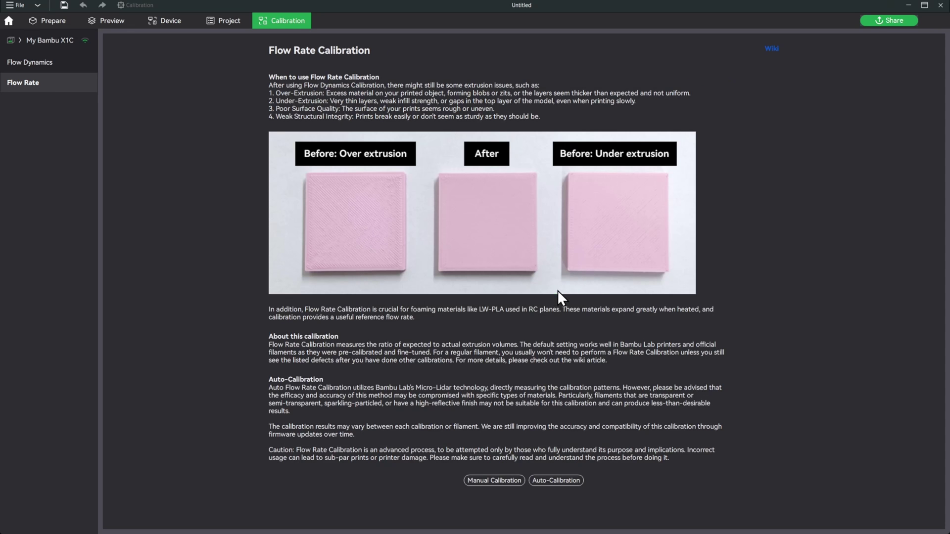
- Return to plate preparation and check the flow ratio in the eSun ABS HT filament's settings
click(54, 22)
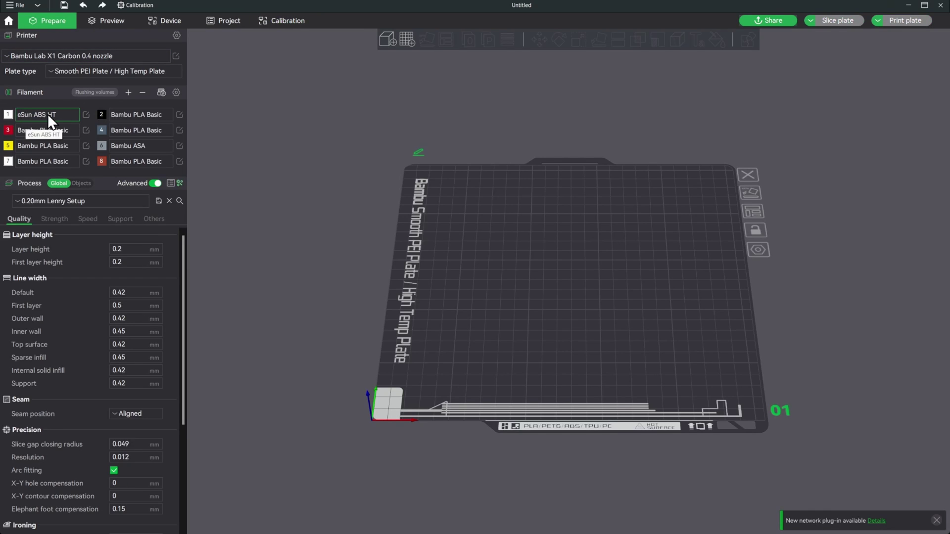
click(87, 114)
mouse_move(424, 257)
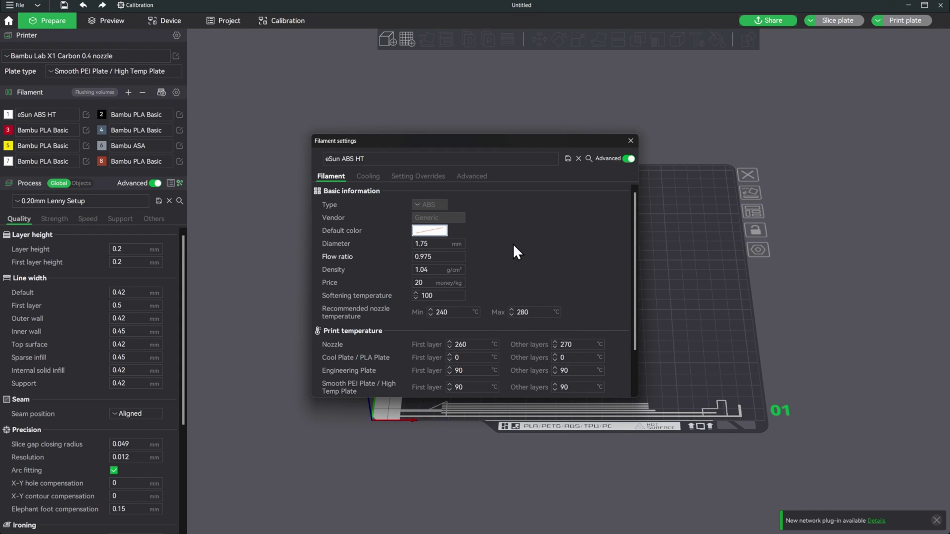
click(631, 142)
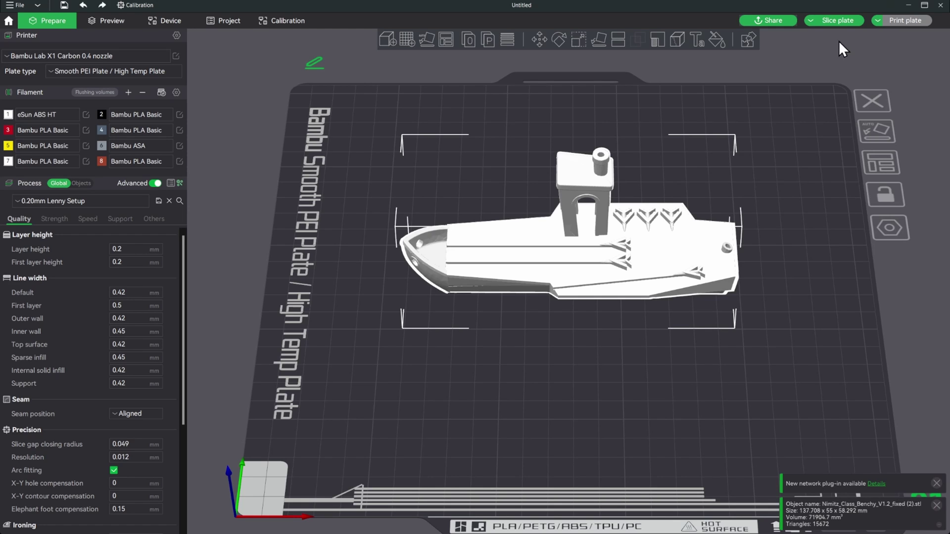
- Slice the plate with the ship model and send the print job to My Bambu X1C
click(836, 20)
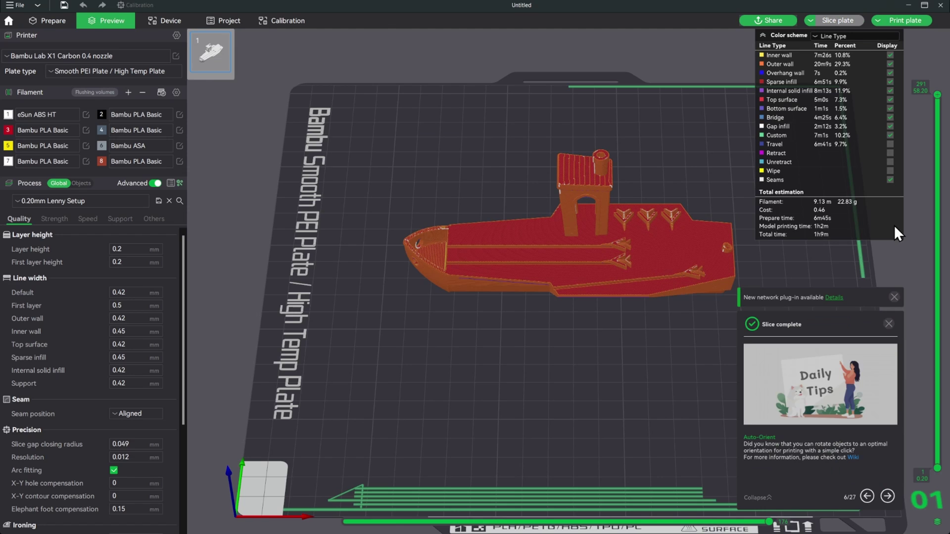
click(909, 19)
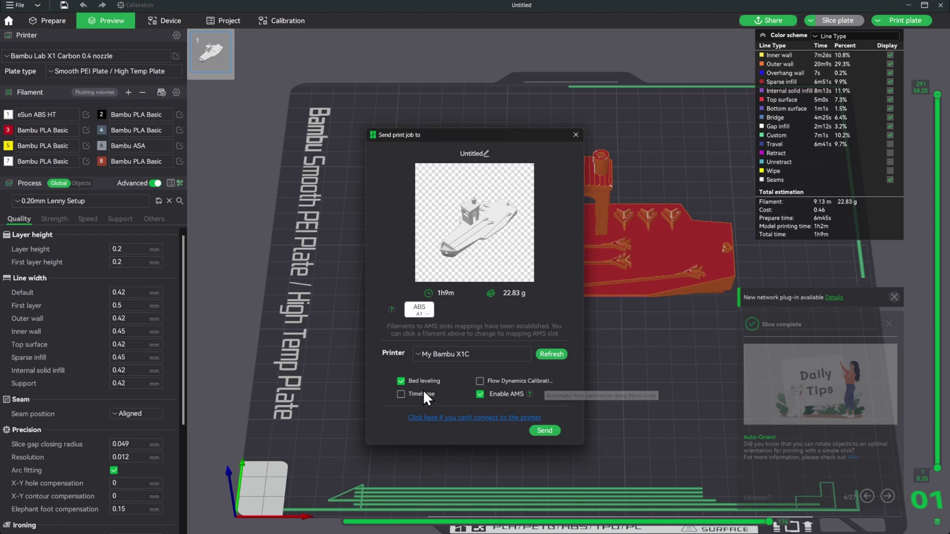
click(544, 432)
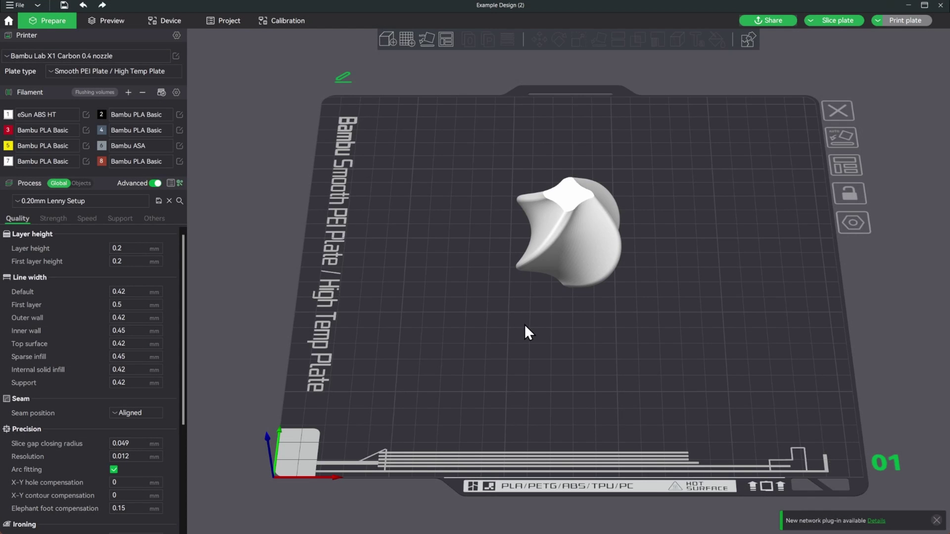
- Slice the plate with the twisted example design and start its print job
mouse_move(639, 308)
mouse_down()
mouse_move(639, 290)
mouse_move(598, 297)
mouse_move(632, 302)
mouse_up()
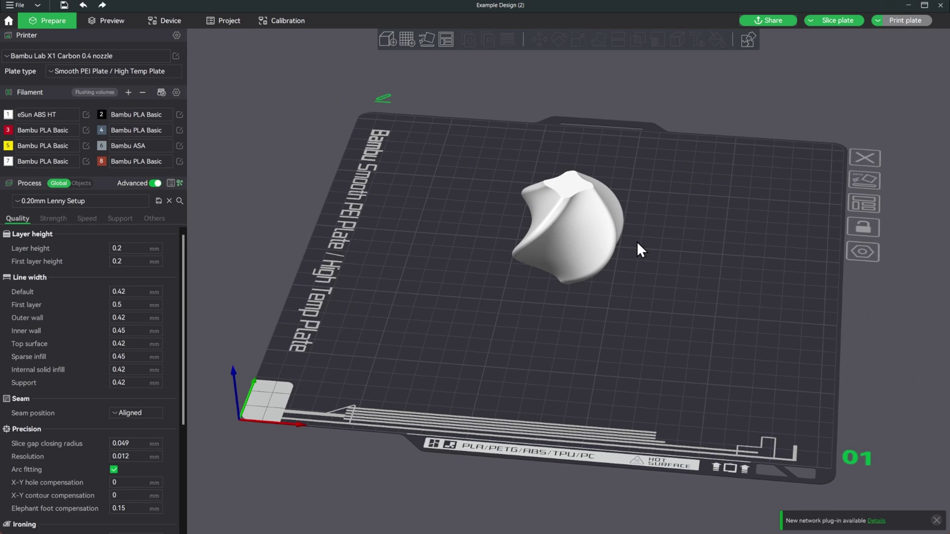
click(836, 21)
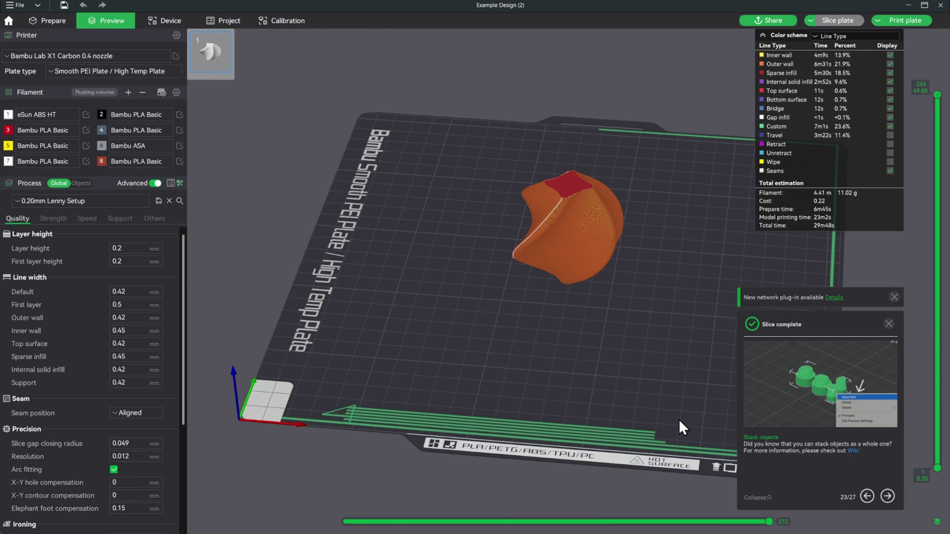
click(905, 21)
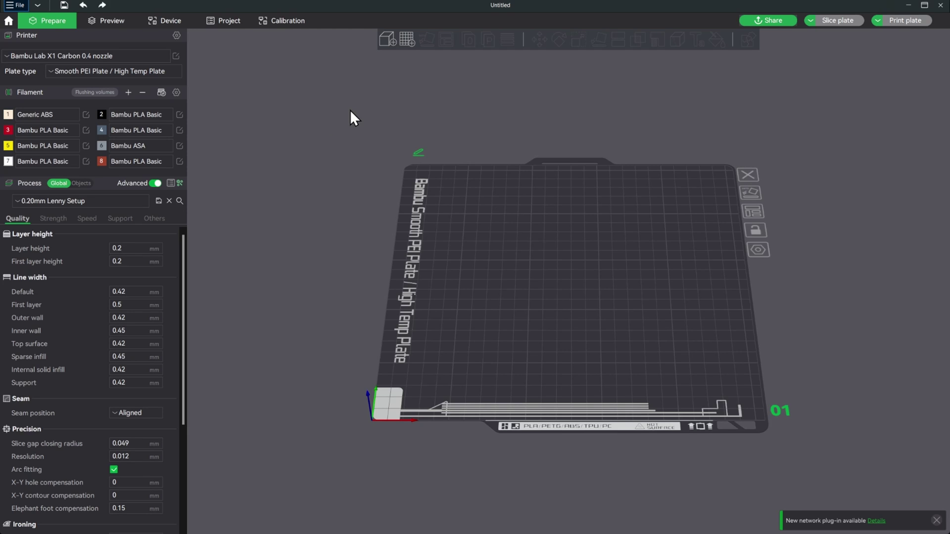
- Run the automatic Flow Dynamics calibration for the Generic ABS filament in slot A1 on the Smooth PEI Plate / High Temp Plate
click(298, 23)
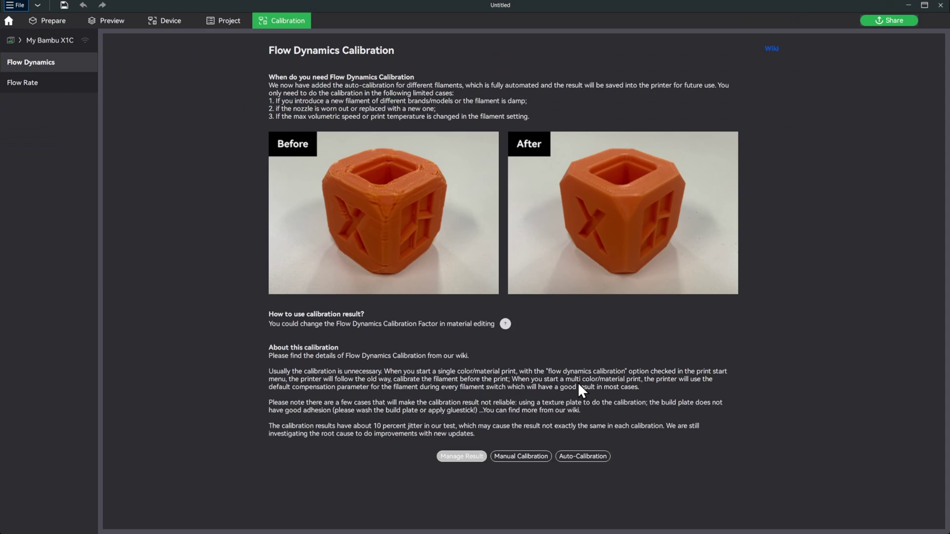
click(589, 456)
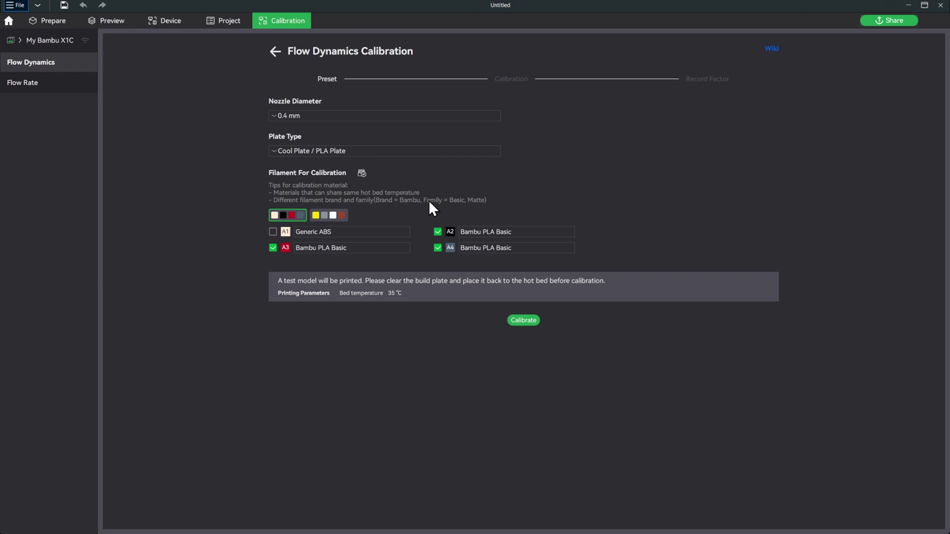
click(311, 152)
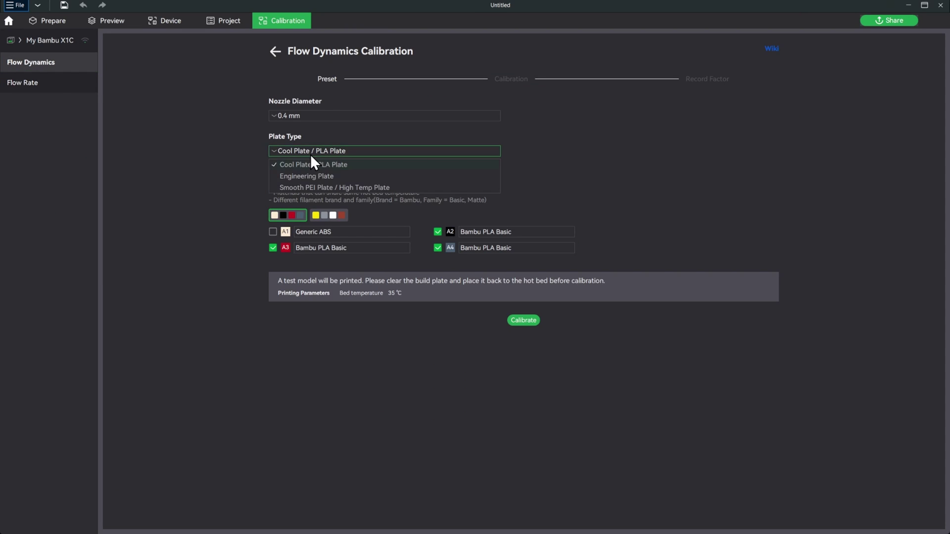
click(327, 189)
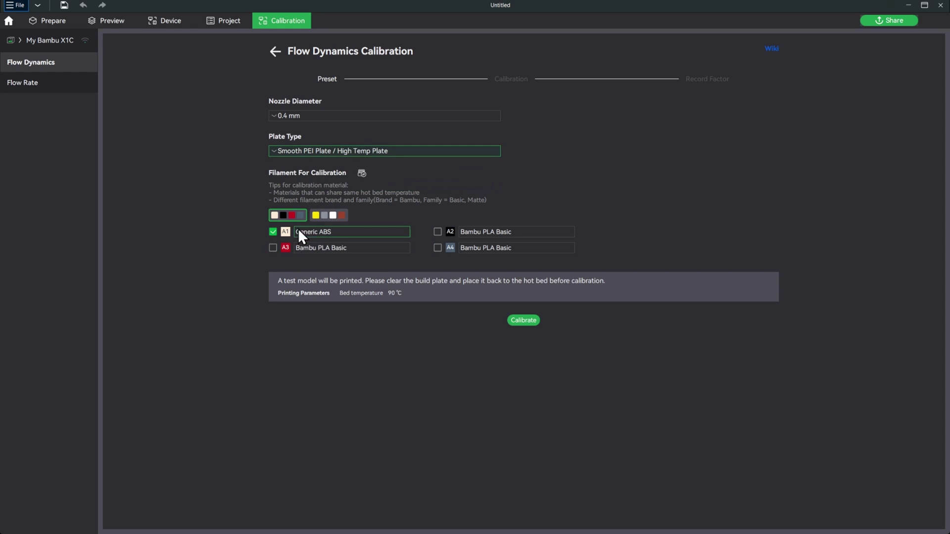
click(524, 320)
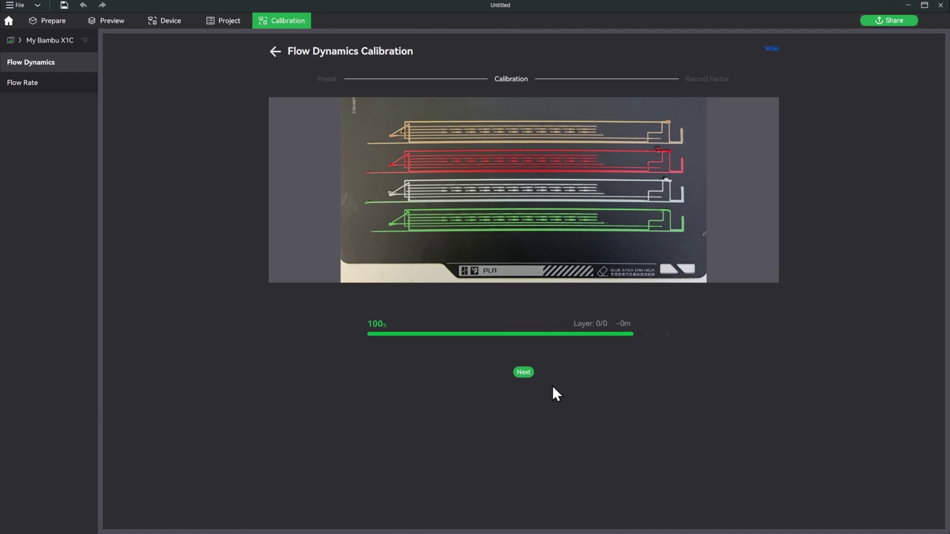
- Save the Flow Dynamics calibration result to the printer under the name eSun ABS GF
click(523, 373)
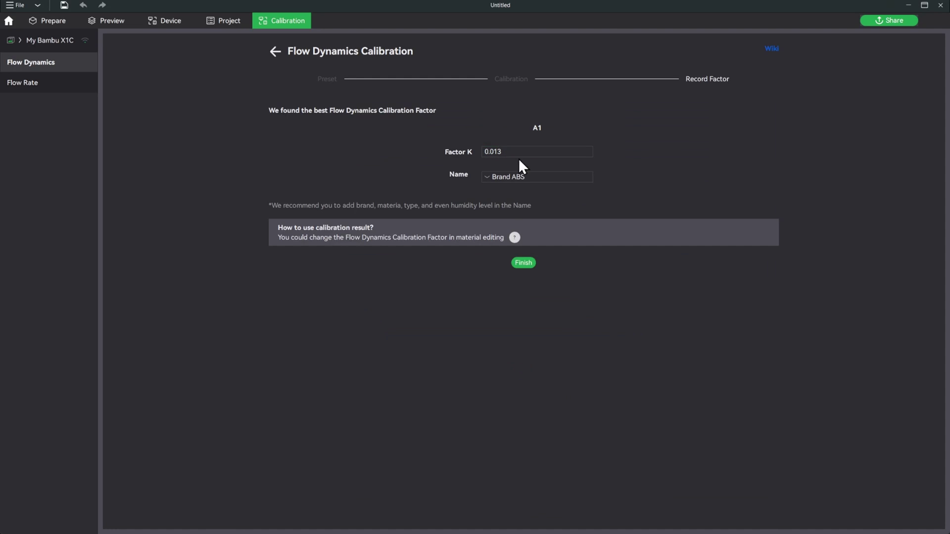
click(531, 174)
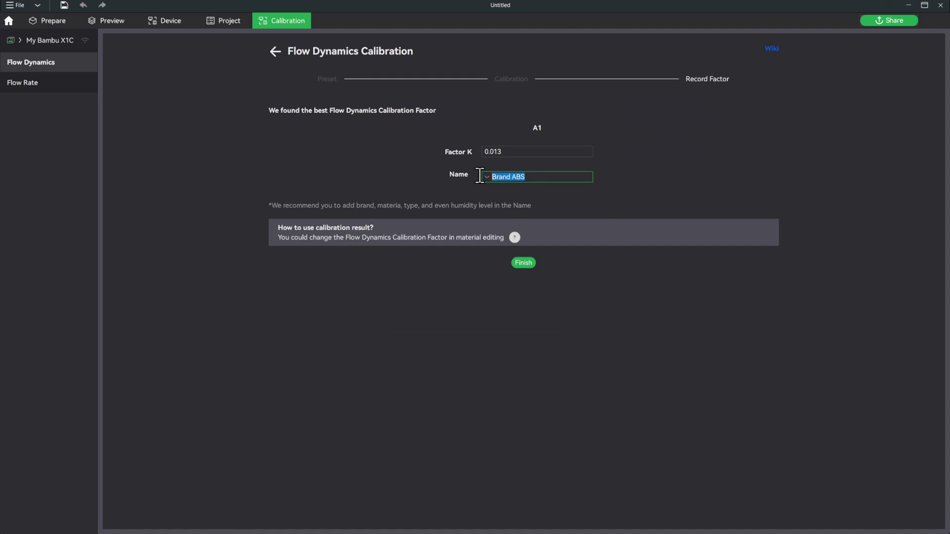
text(eSun ABS)
click(523, 263)
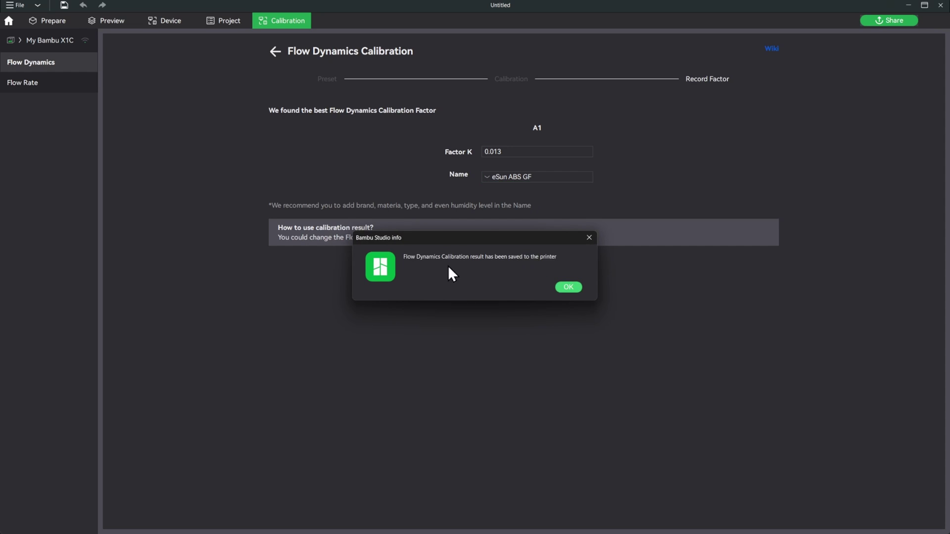
click(568, 287)
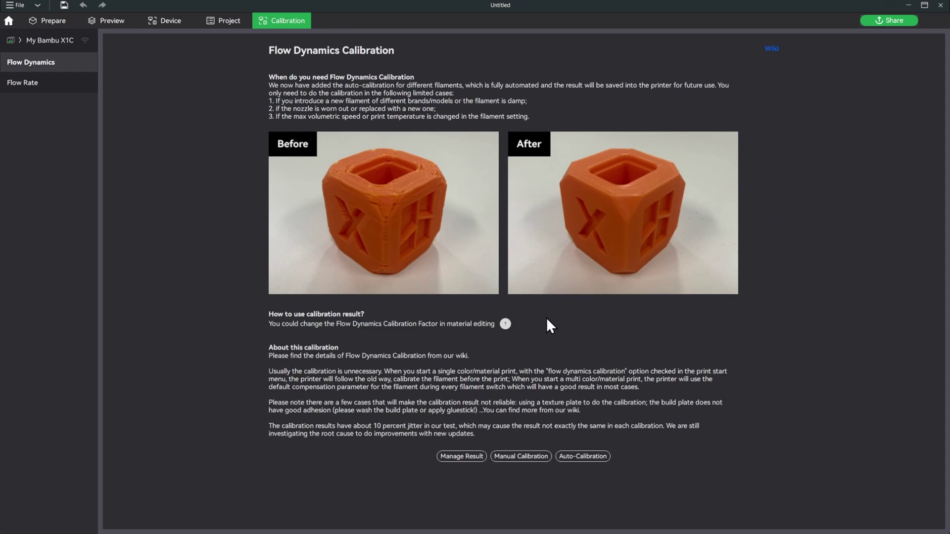
- Run the automatic Flow Rate calibration for the Generic ABS filament in slot A1 with the Smooth PEI Plate / High Temp Plate
click(74, 90)
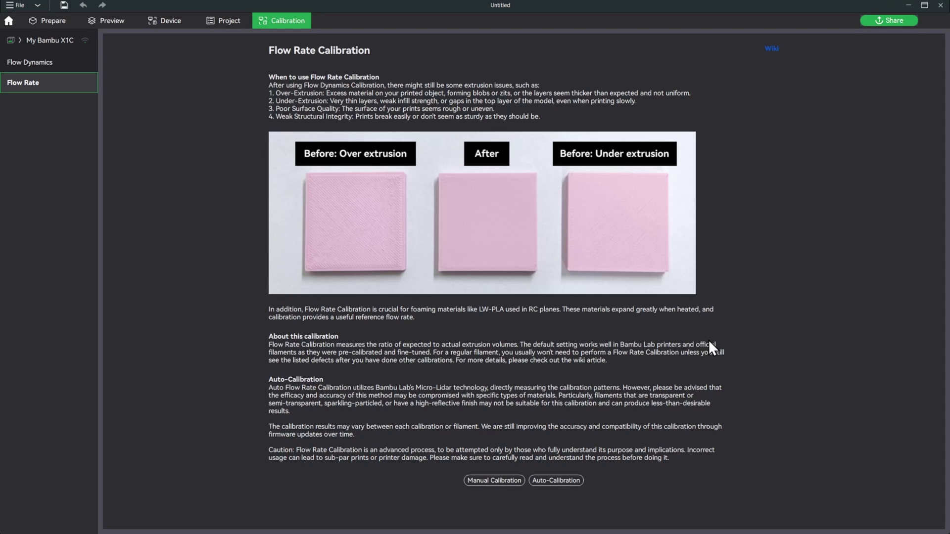
click(567, 481)
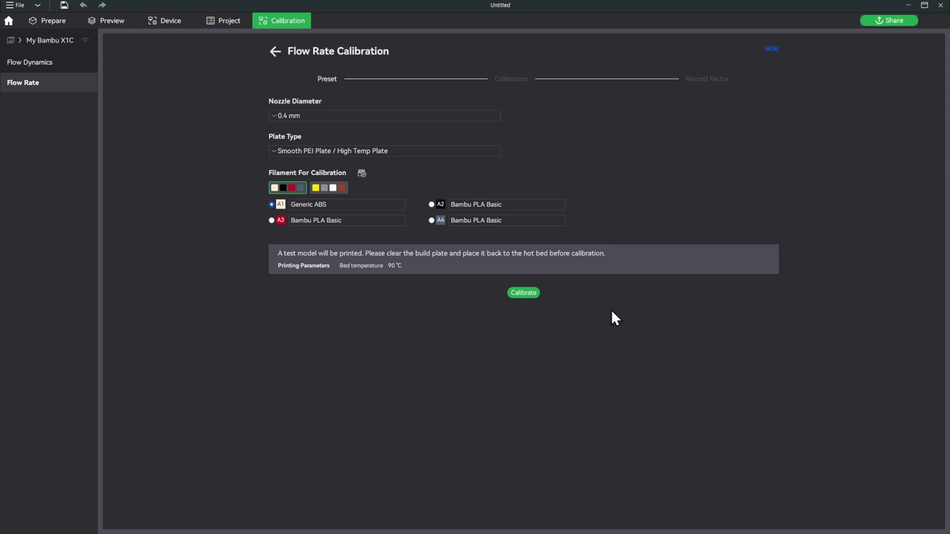
click(520, 294)
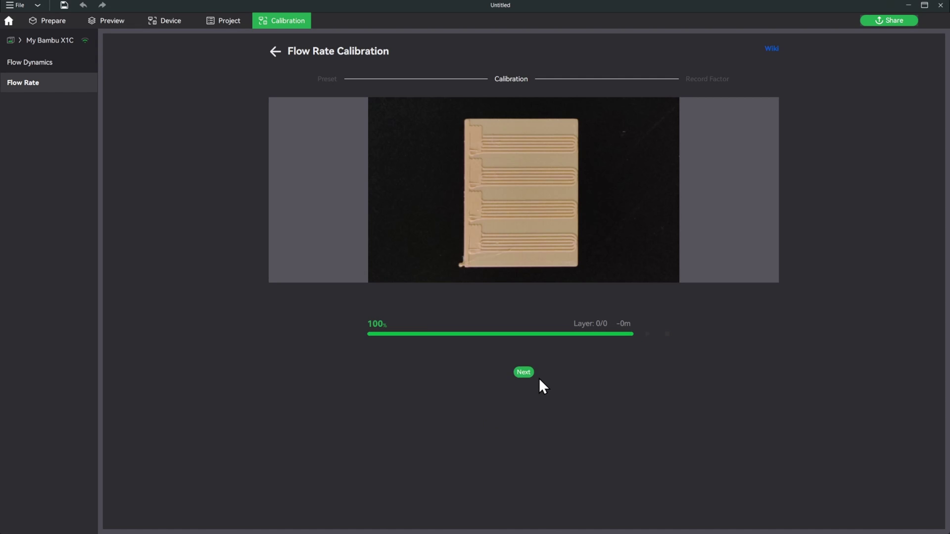
- Save the Flow Rate calibration result to a filament preset named eSun ABS GF
click(524, 372)
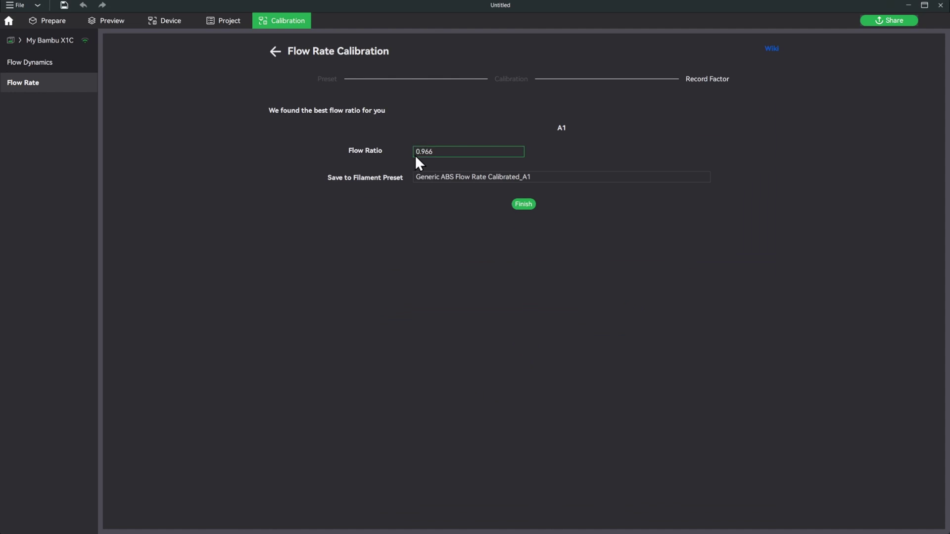
drag(549, 178, 411, 177)
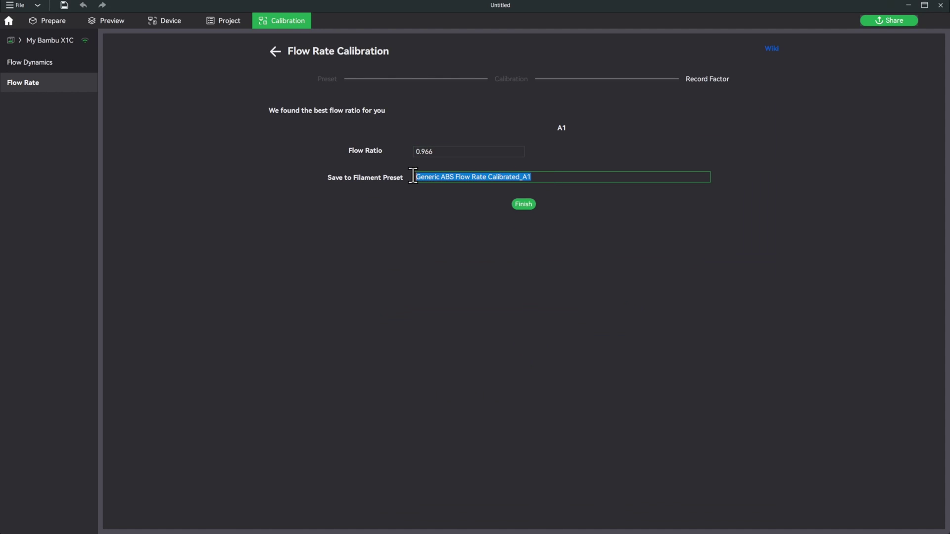
text(eSun)
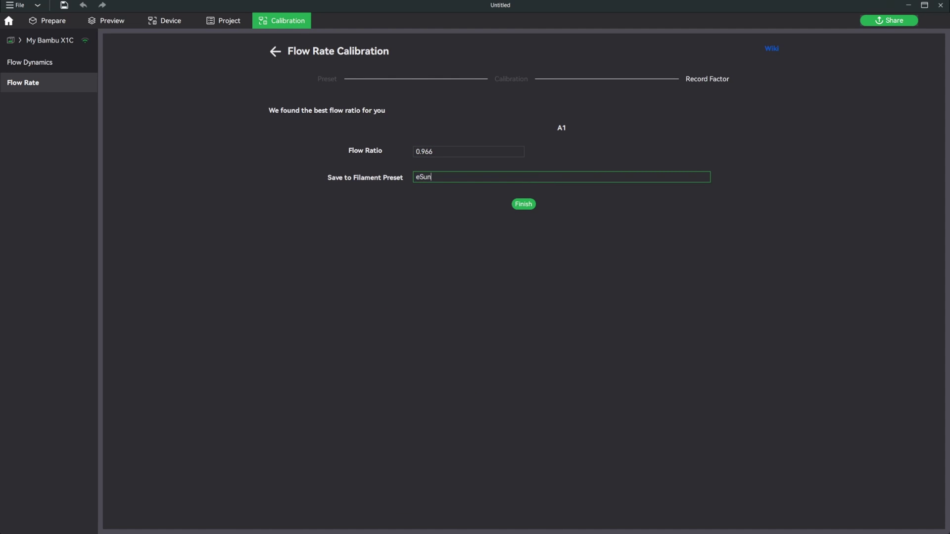
text( ABS GF)
click(522, 205)
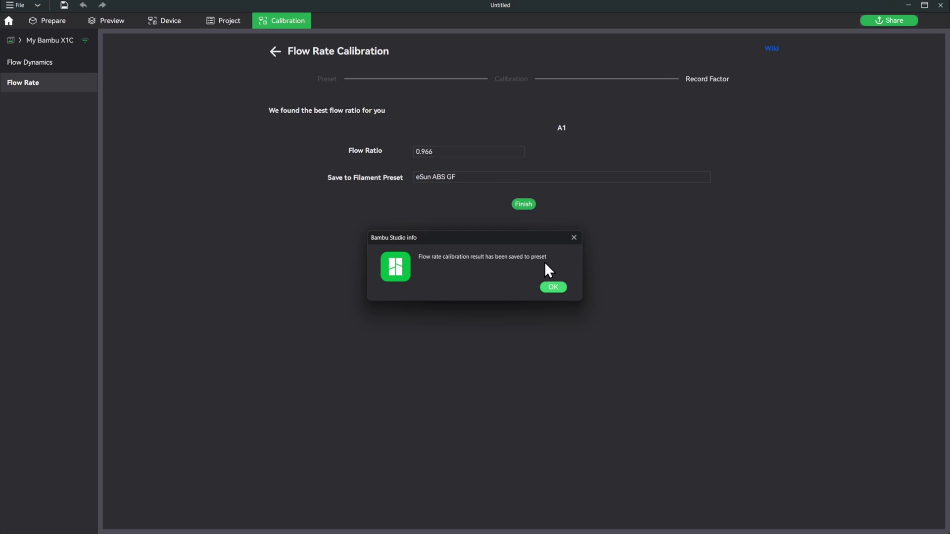
click(553, 287)
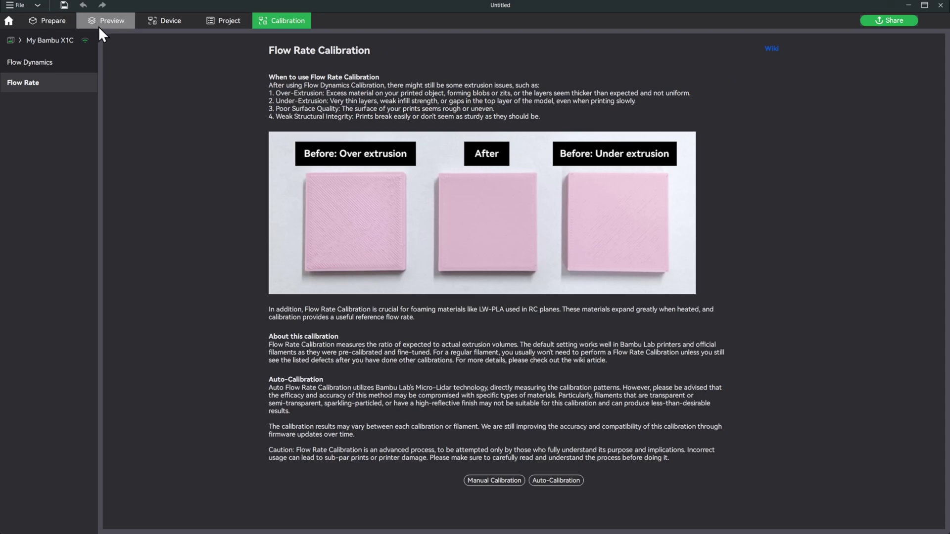
- Return to plate preparation and check the flow ratio in the eSun ABS GF filament's settings
click(56, 21)
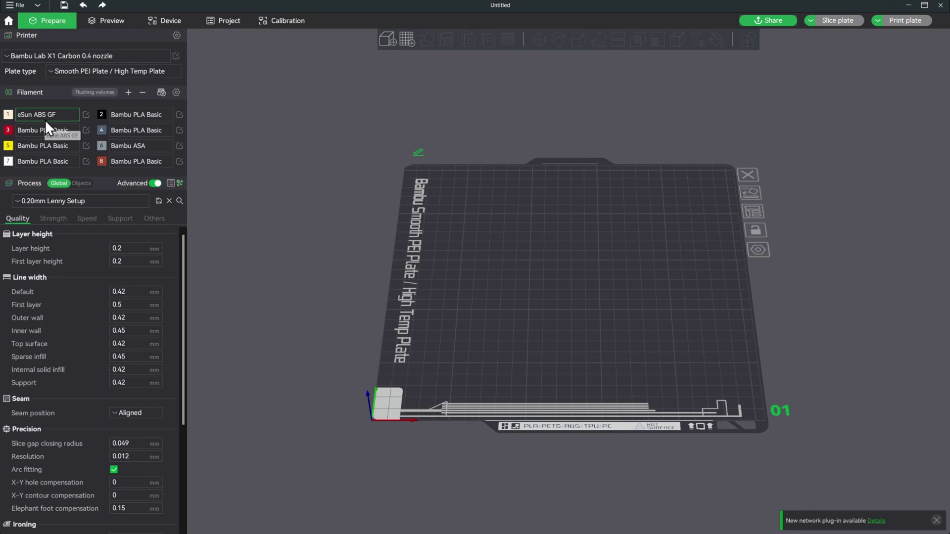
click(86, 115)
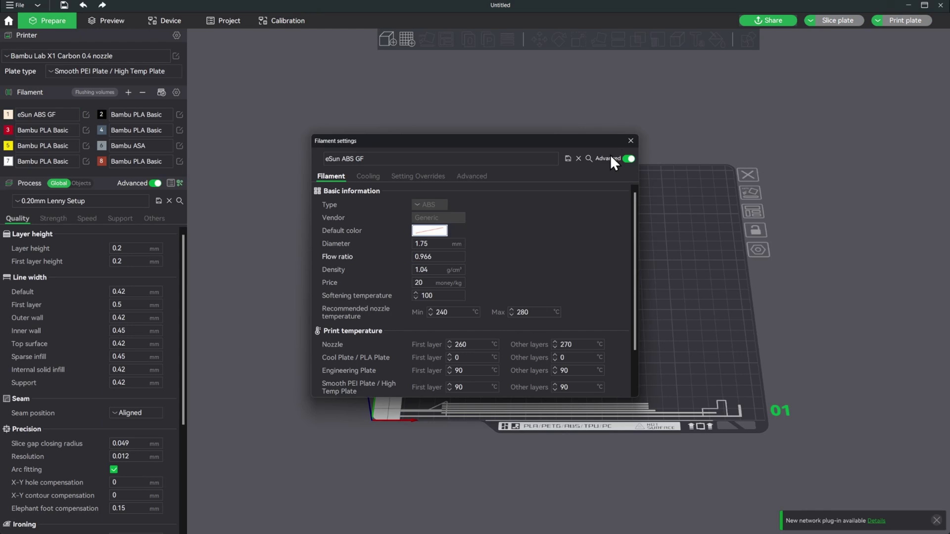
click(630, 142)
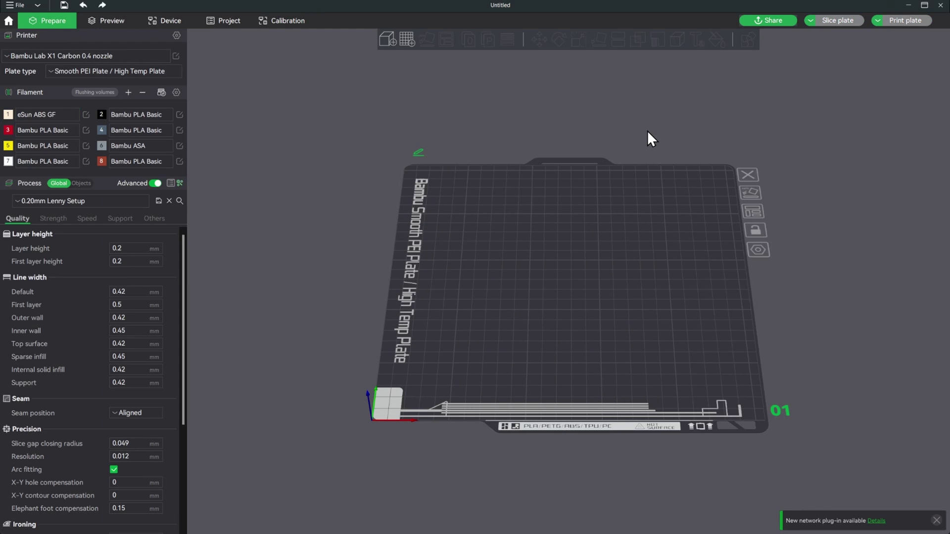